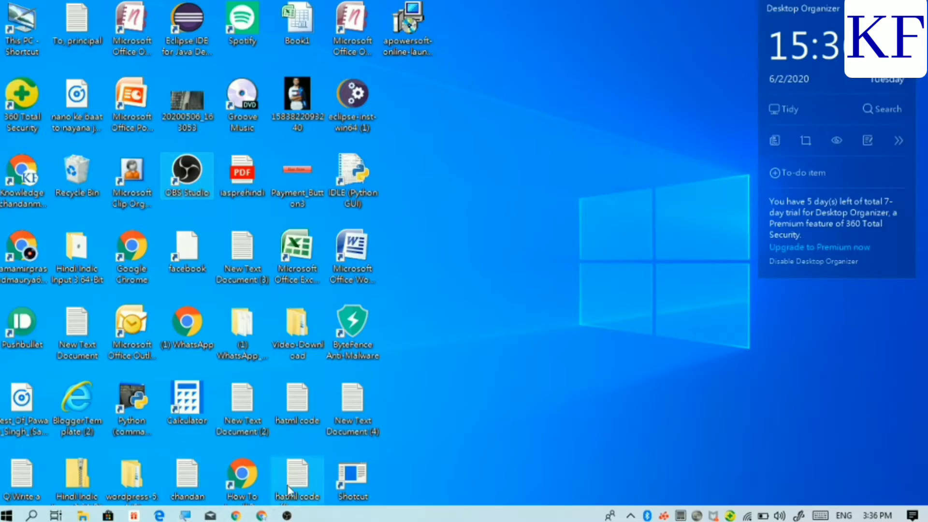
# Step: Bring the BigRock domain registration page forward and put the cursor in its domain search box
pyautogui.moveTo(261, 515)
pyautogui.click(261, 459)
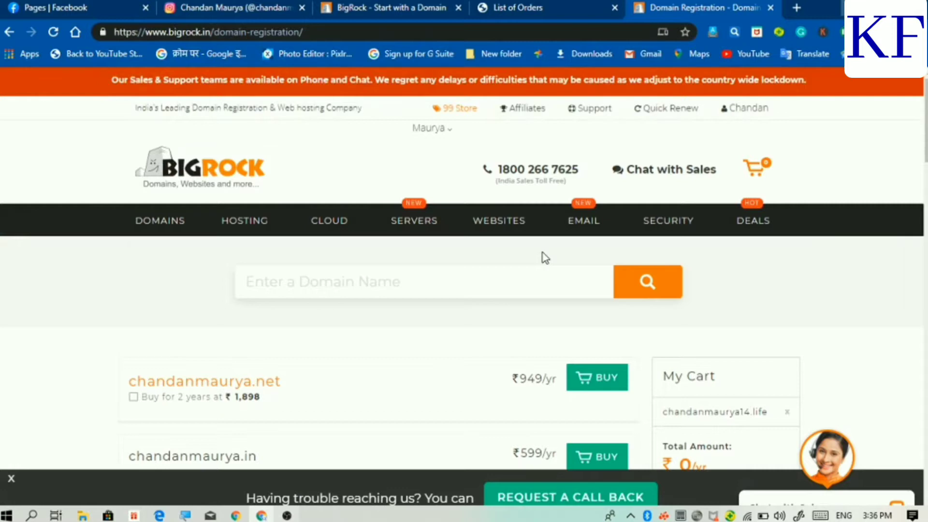
pyautogui.scroll(-10, 290, 289)
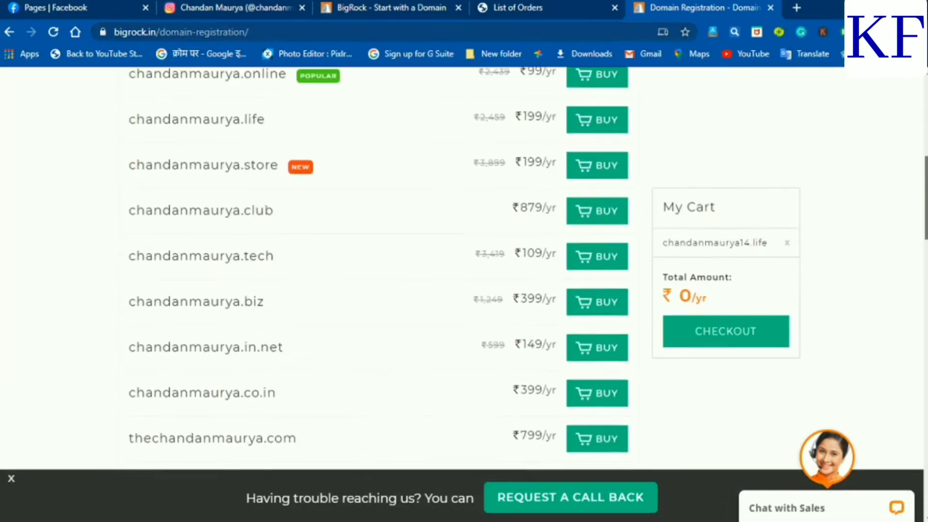
pyautogui.scroll(-5, 376, 266)
pyautogui.scroll(15, 377, 265)
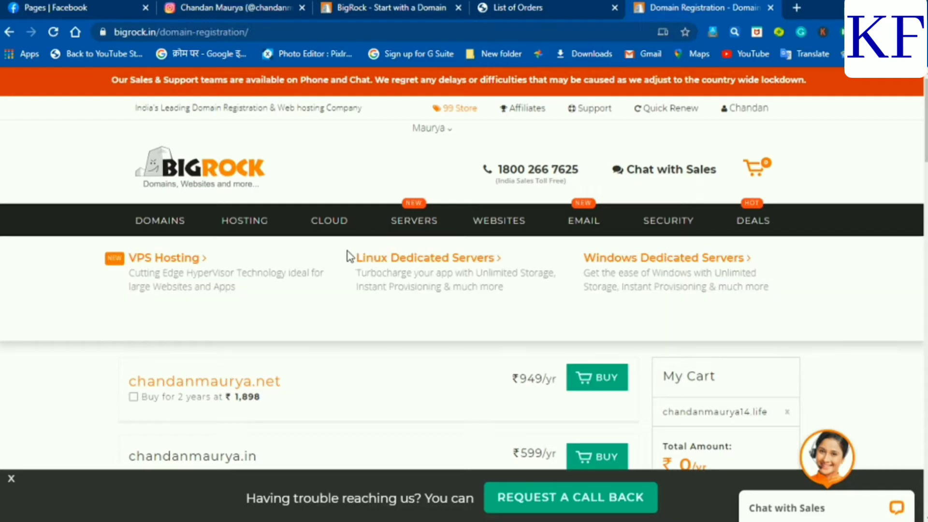
pyautogui.click(302, 286)
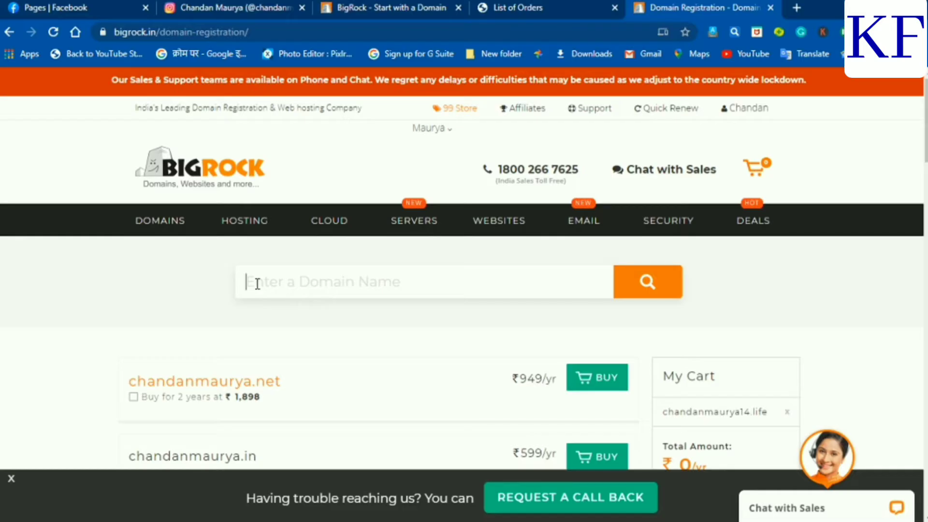
# Step: Search BigRock for domains named 'chandanmaurya'
pyautogui.write('c')
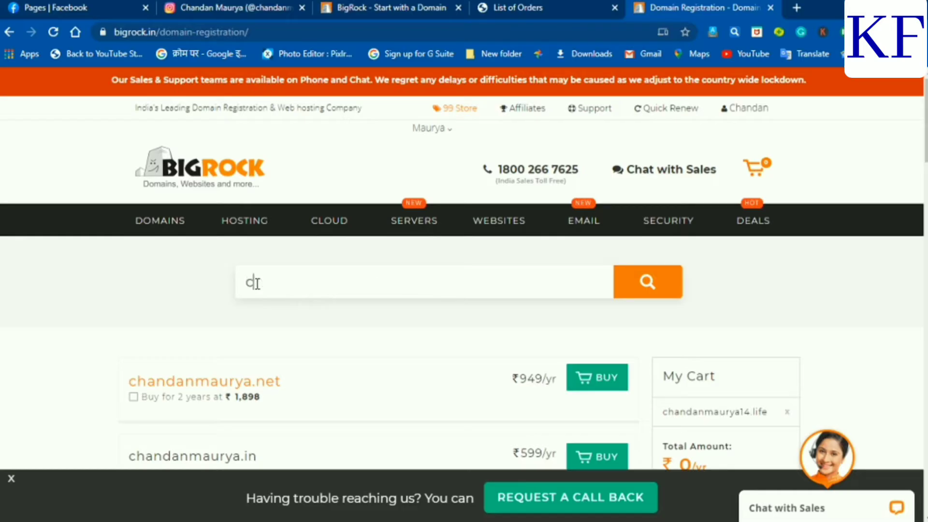
pyautogui.write('handan')
pyautogui.write('ma')
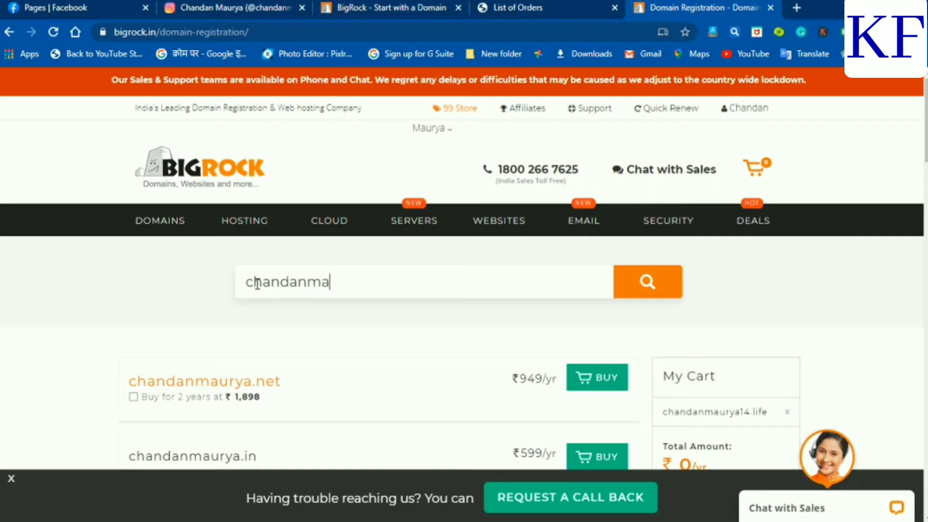
pyautogui.write('urya')
pyautogui.click(653, 288)
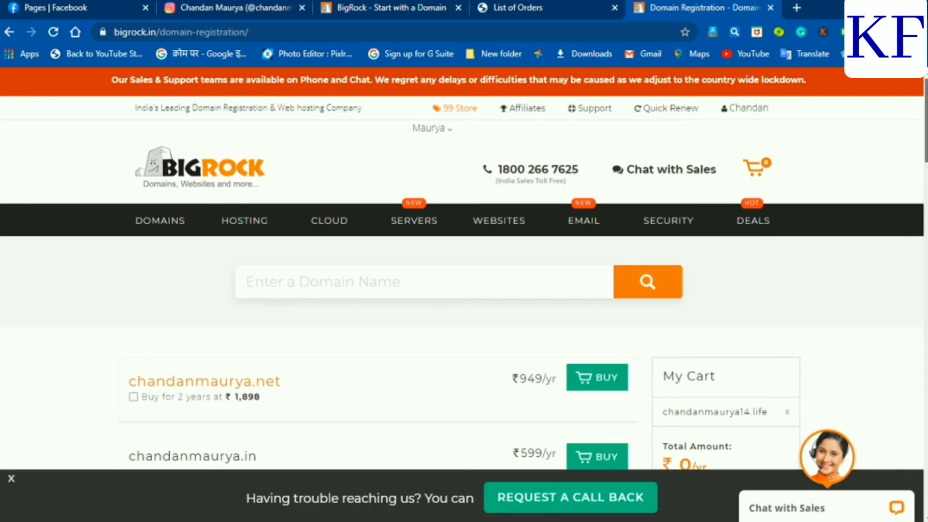
# Step: Scroll through the chandanmaurya results comparing extensions, noting chandanmaurya.life at ₹199/yr
pyautogui.scroll(-1, 464, 271)
pyautogui.scroll(-4, 464, 270)
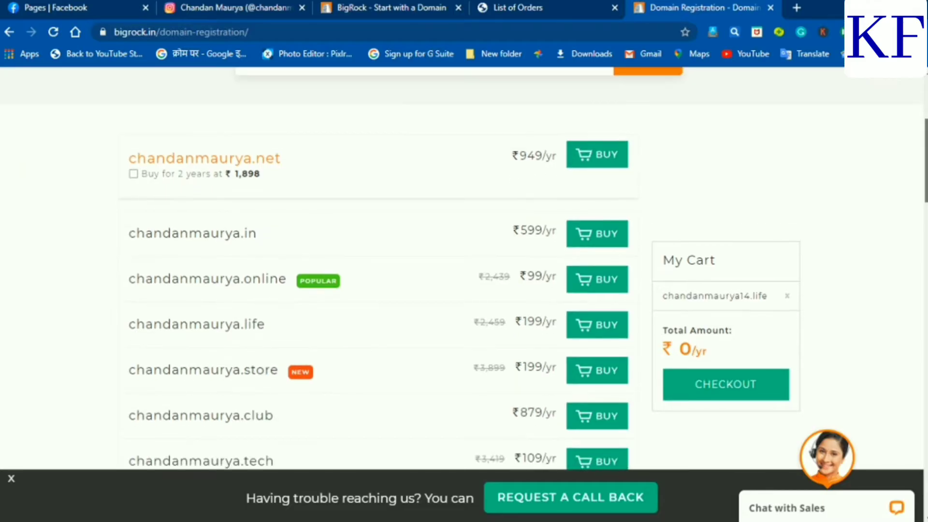
pyautogui.scroll(2, 463, 271)
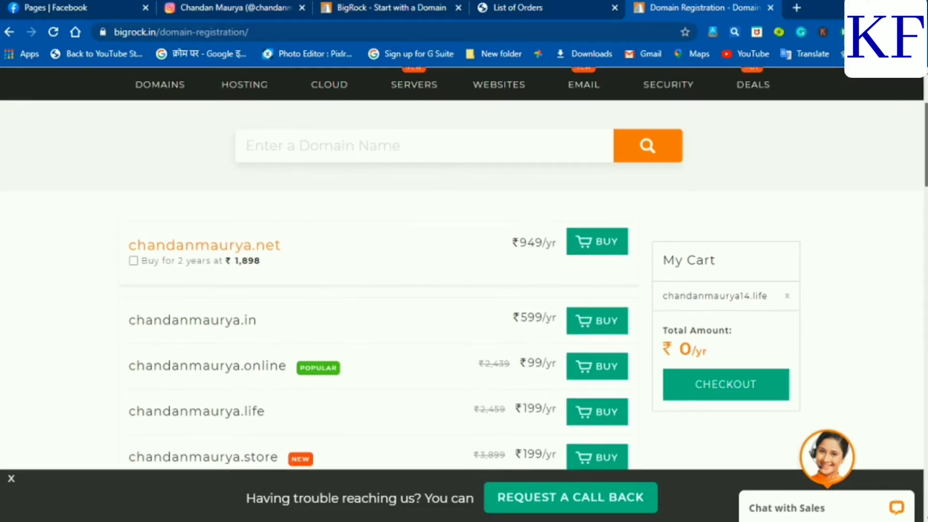
pyautogui.scroll(-5, 464, 270)
pyautogui.scroll(1, 464, 271)
pyautogui.scroll(-1, 464, 271)
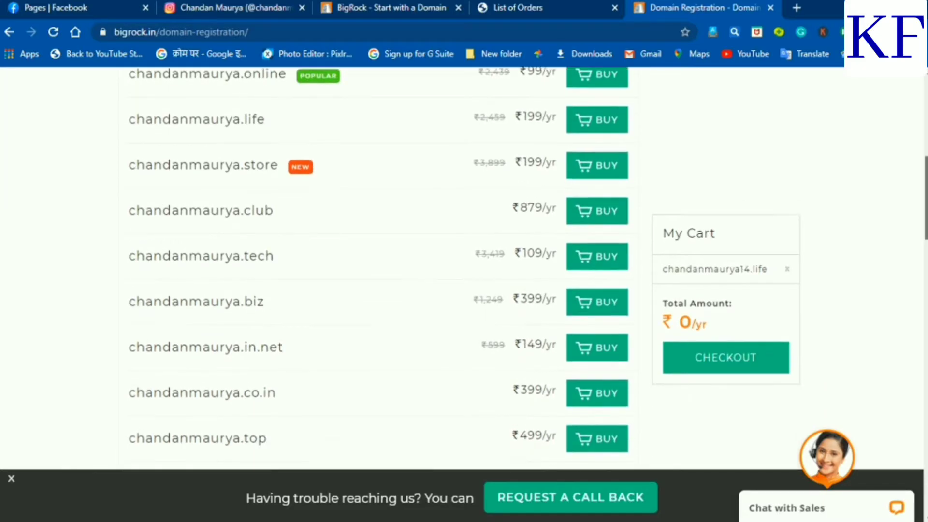
pyautogui.scroll(3, 464, 270)
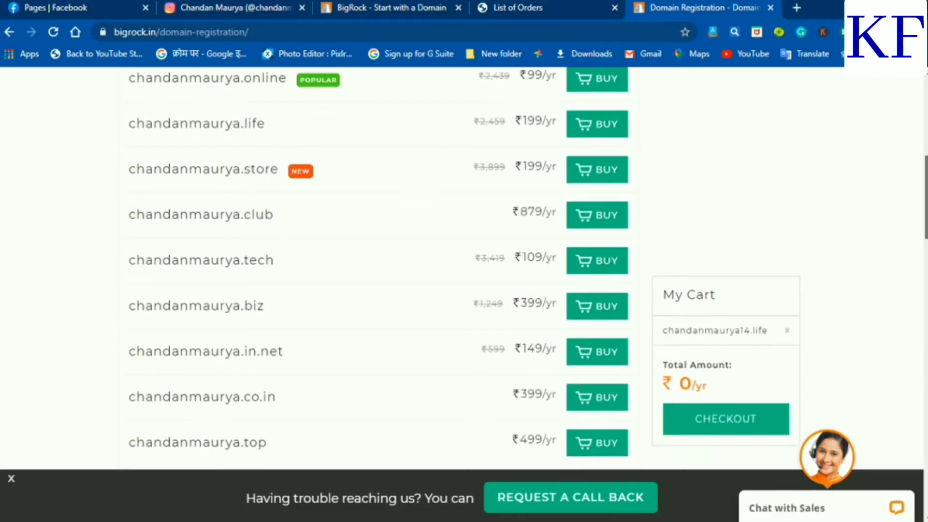
pyautogui.scroll(1, 464, 271)
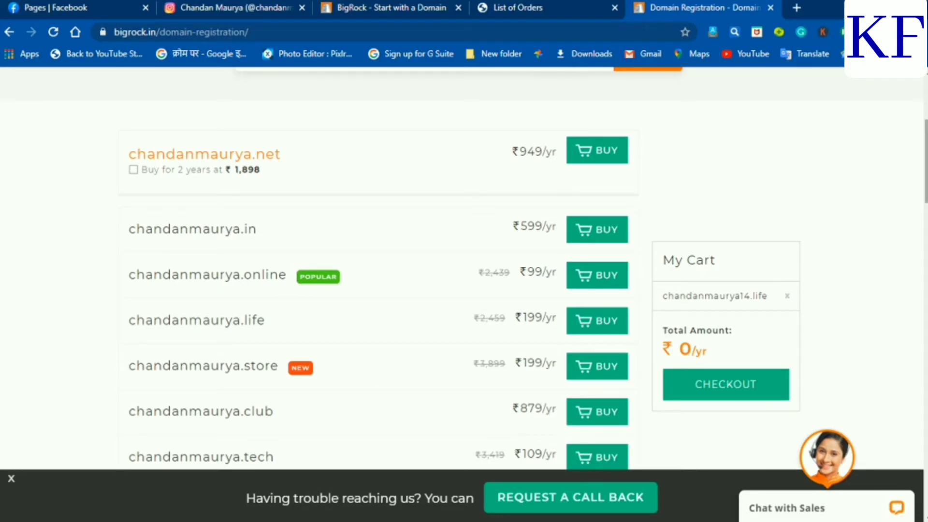
pyautogui.scroll(-3, 377, 271)
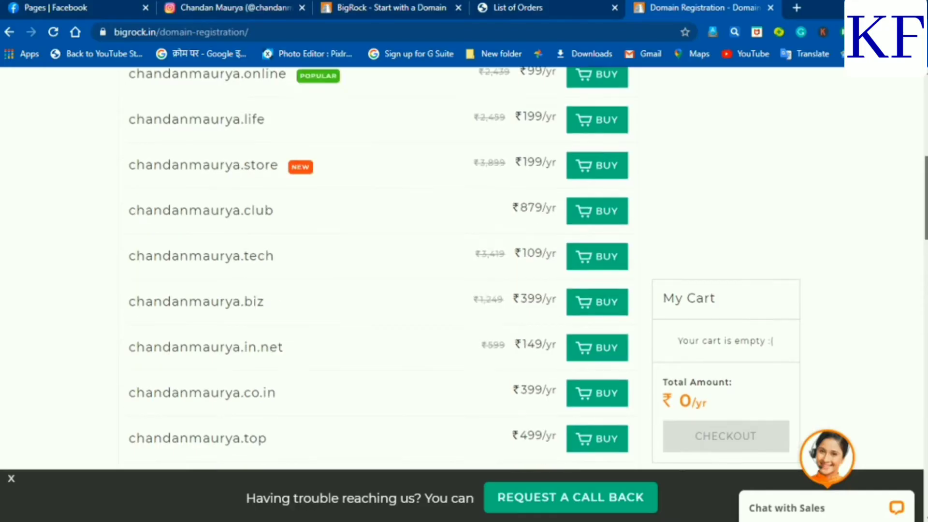
pyautogui.scroll(4, 377, 270)
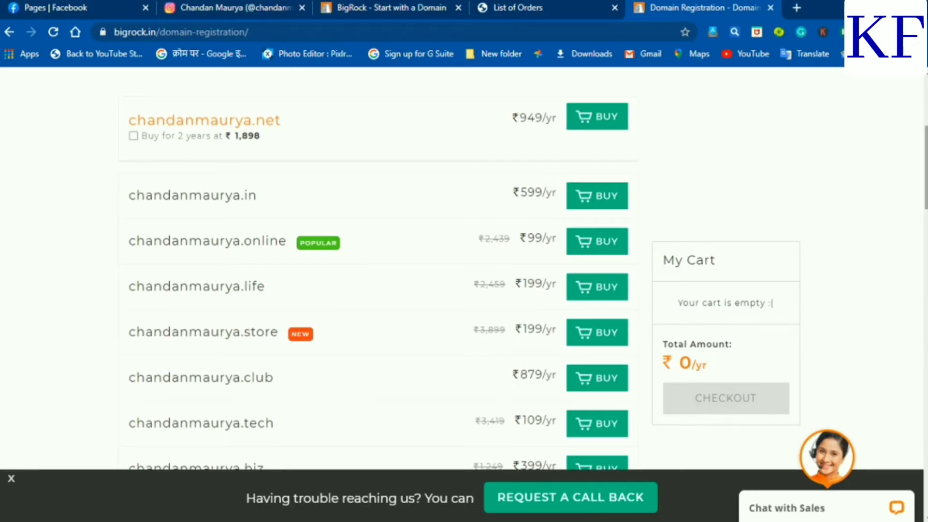
pyautogui.scroll(-9, 923, 208)
pyautogui.scroll(6, 923, 208)
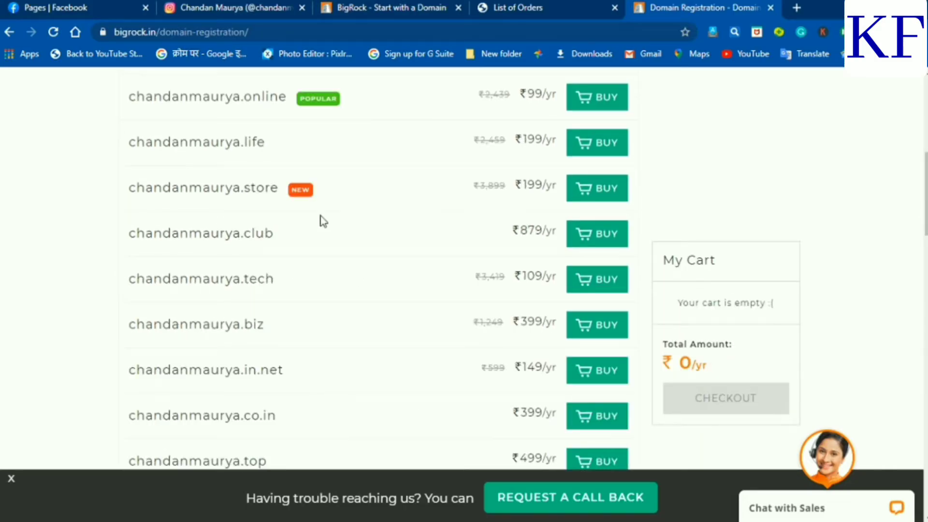
# Step: Add chandanmaurya.life at ₹199/yr to the cart and proceed to checkout
pyautogui.click(603, 151)
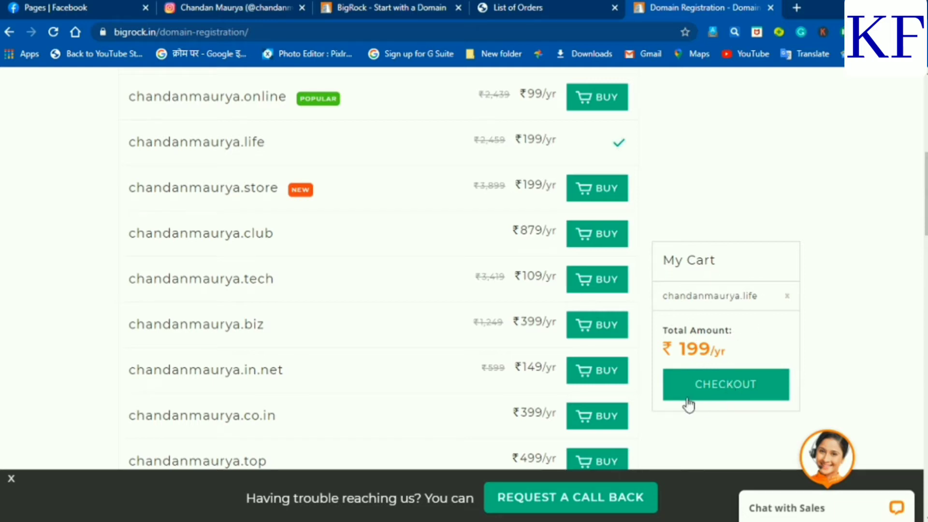
pyautogui.click(730, 392)
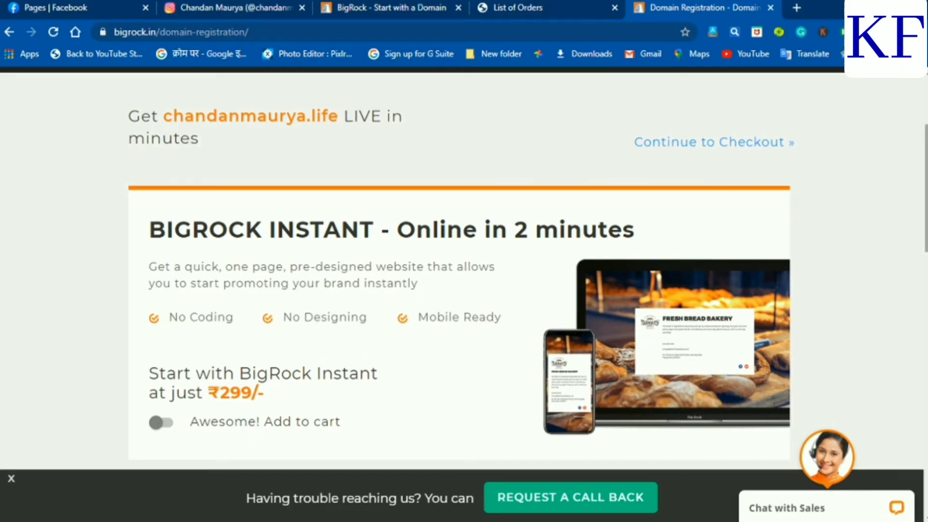
# Step: Skip the BigRock Instant and DIY Website Builder add-ons and continue to the order summary
pyautogui.scroll(-1, 850, 176)
pyautogui.scroll(-5, 459, 269)
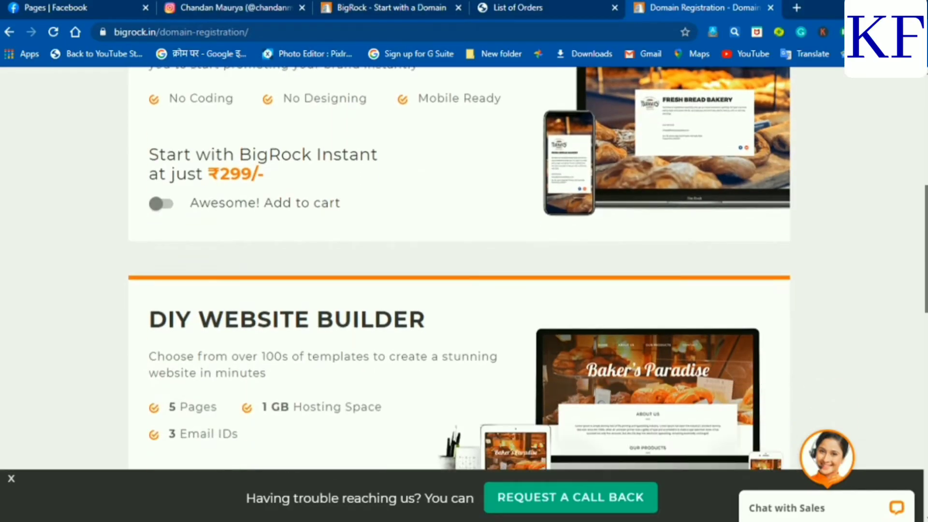
pyautogui.scroll(-1, 459, 269)
pyautogui.scroll(4, 459, 268)
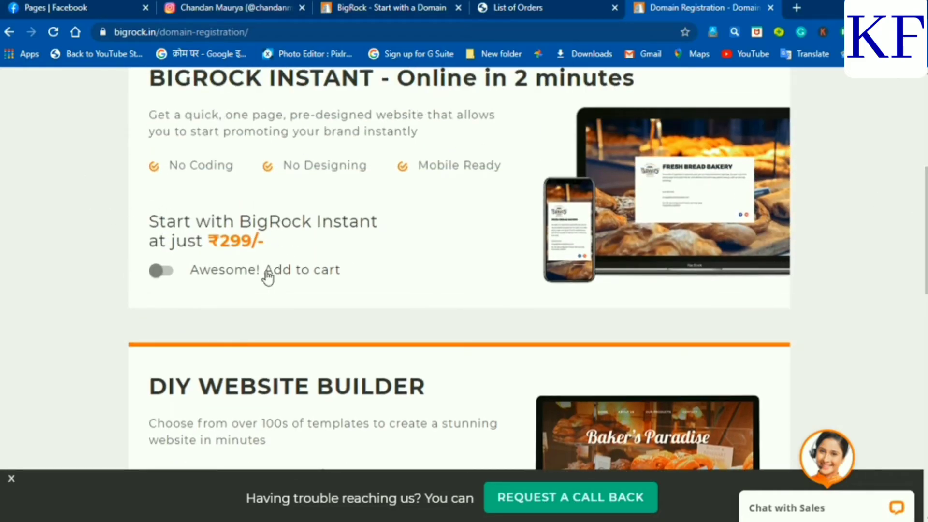
pyautogui.scroll(-6, 855, 256)
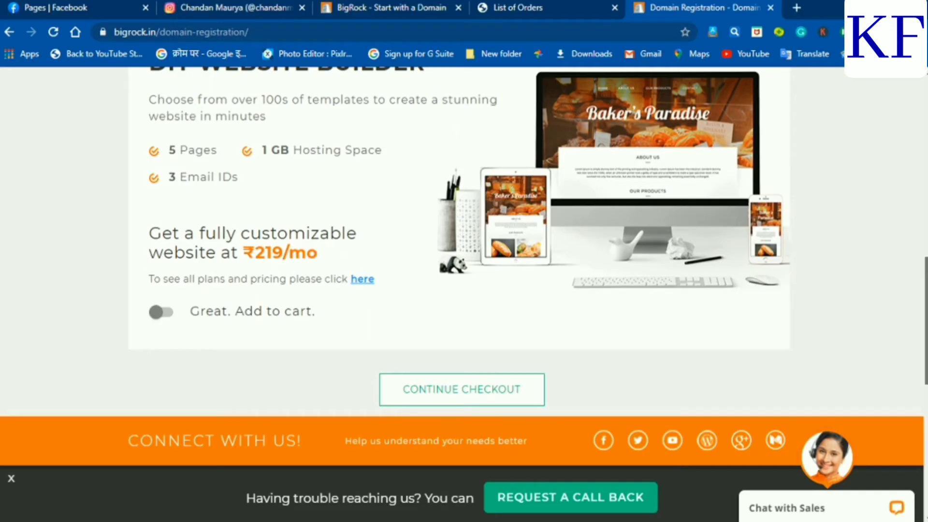
pyautogui.scroll(-2, 903, 285)
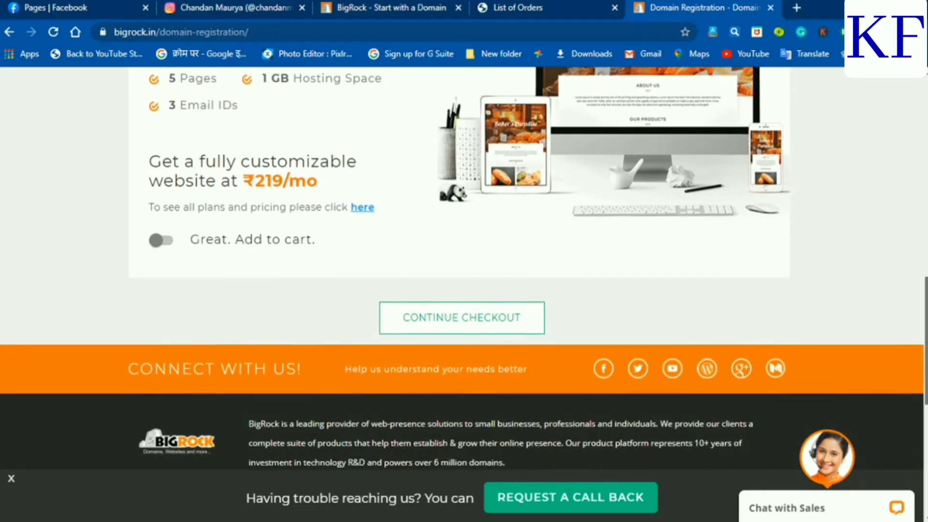
pyautogui.scroll(4, 902, 285)
pyautogui.scroll(6, 903, 285)
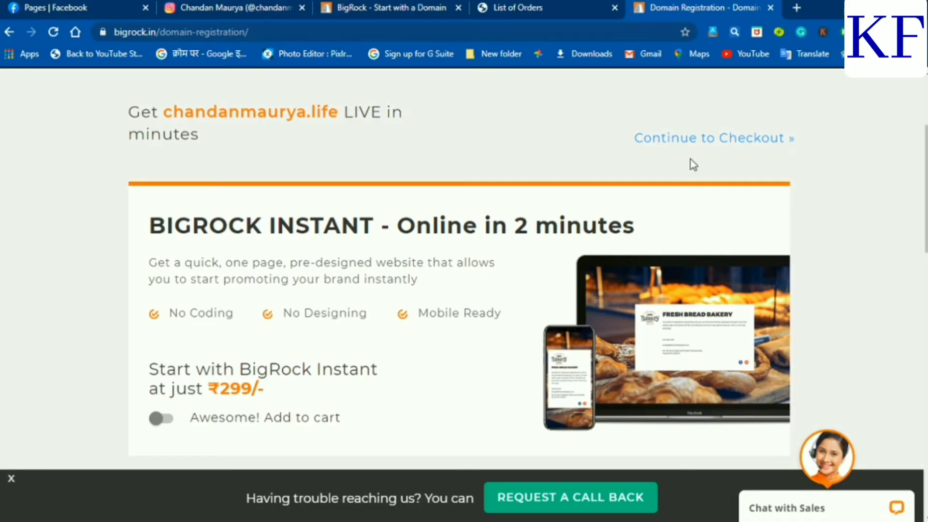
pyautogui.scroll(-10, 582, 271)
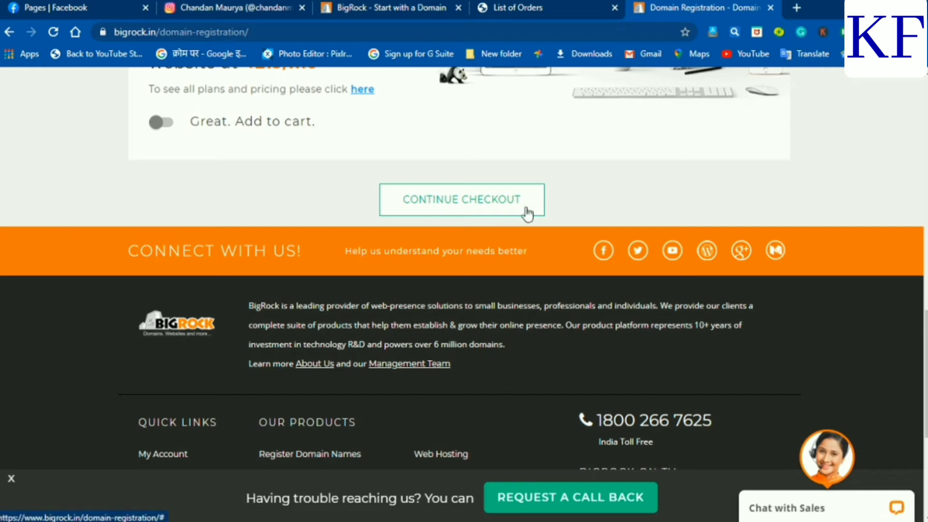
pyautogui.click(489, 201)
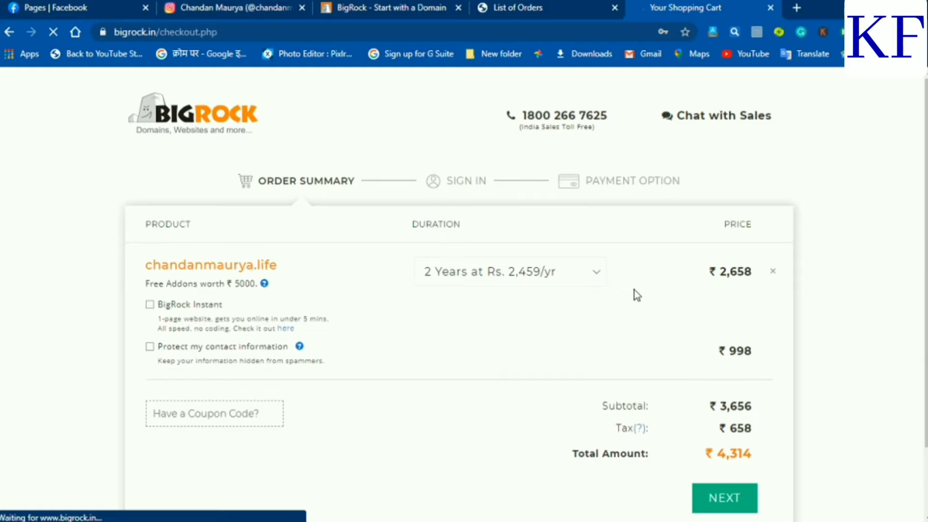
# Step: Change chandanmaurya.life's registration duration to 1 Year at Rs. 199/yr
pyautogui.scroll(-2, 633, 295)
pyautogui.click(601, 192)
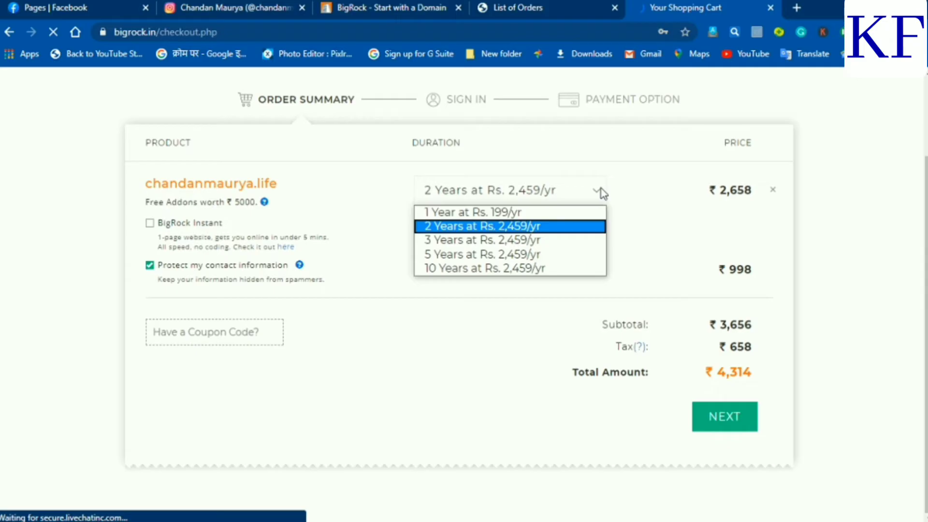
pyautogui.click(596, 212)
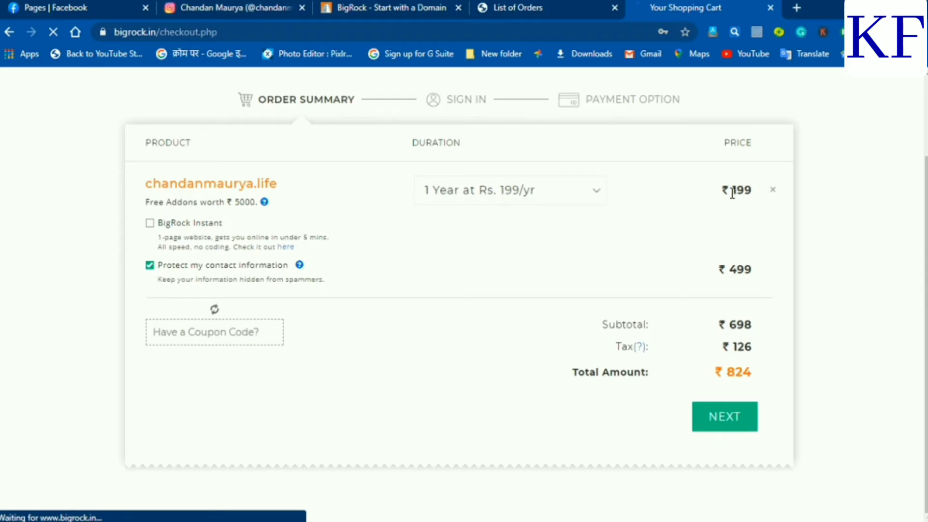
pyautogui.click(150, 265)
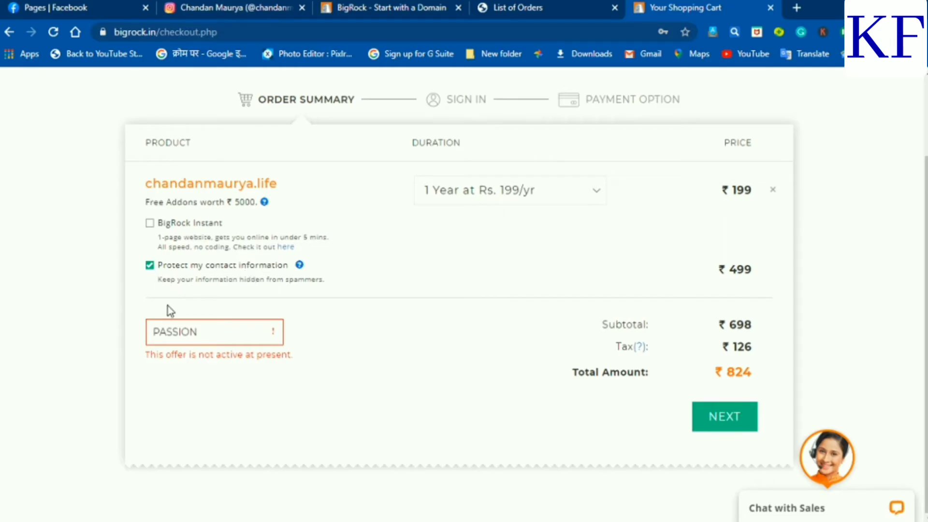
# Step: Uncheck contact-information protection so the total becomes ₹235 (₹199 plus ₹36 tax)
pyautogui.click(149, 265)
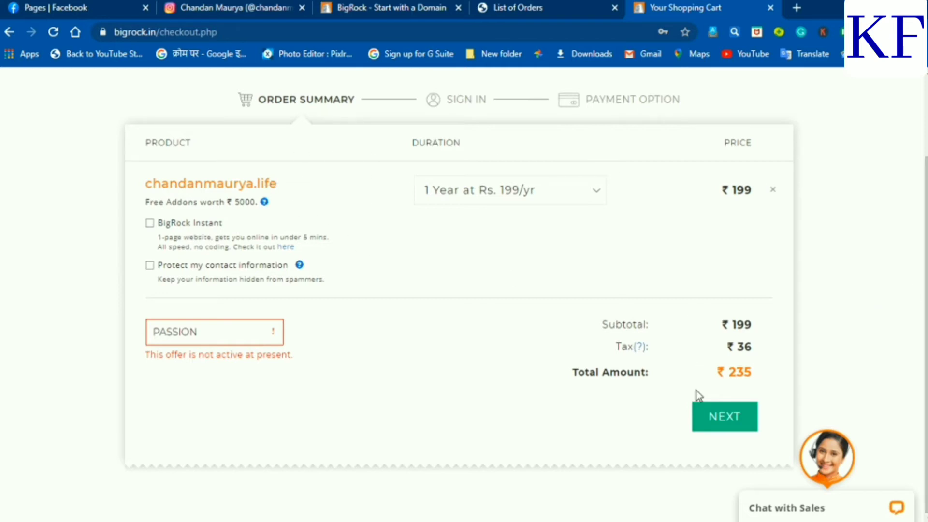
# Step: Go to payment, choose Netbanking / Debit Card via CCAvenue, and pay ₹235
pyautogui.click(725, 420)
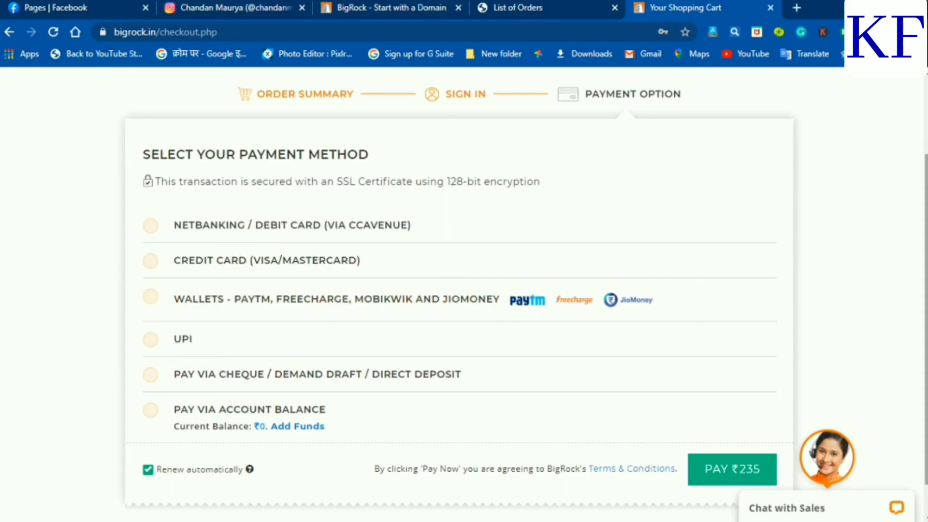
pyautogui.scroll(-1, 524, 287)
pyautogui.scroll(1, 524, 287)
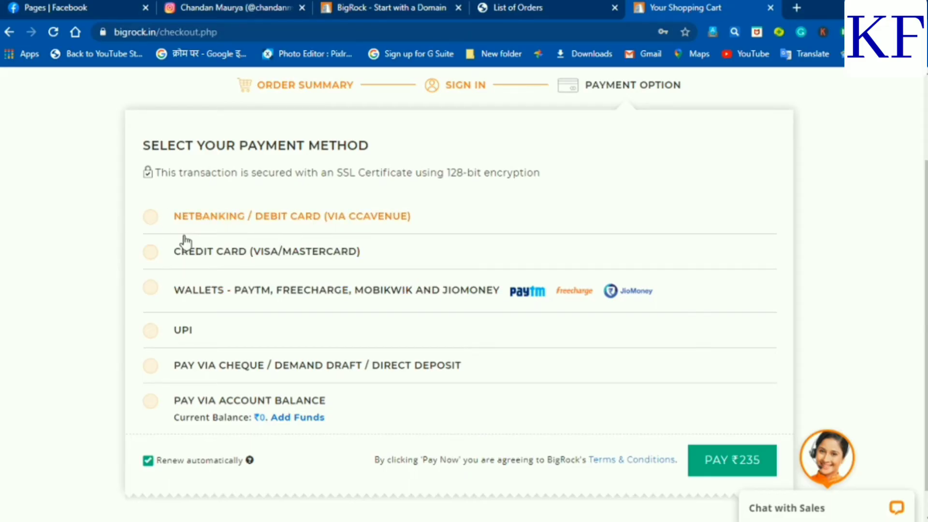
pyautogui.click(151, 217)
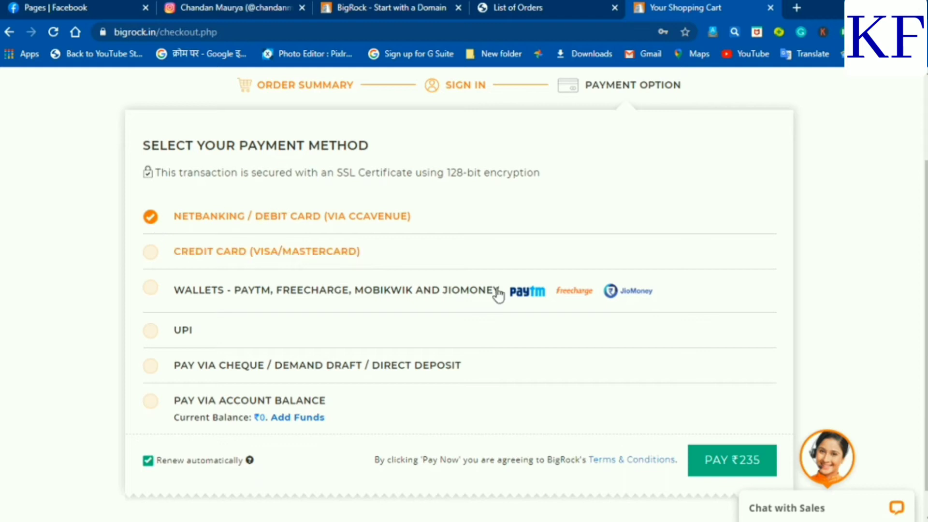
pyautogui.click(737, 465)
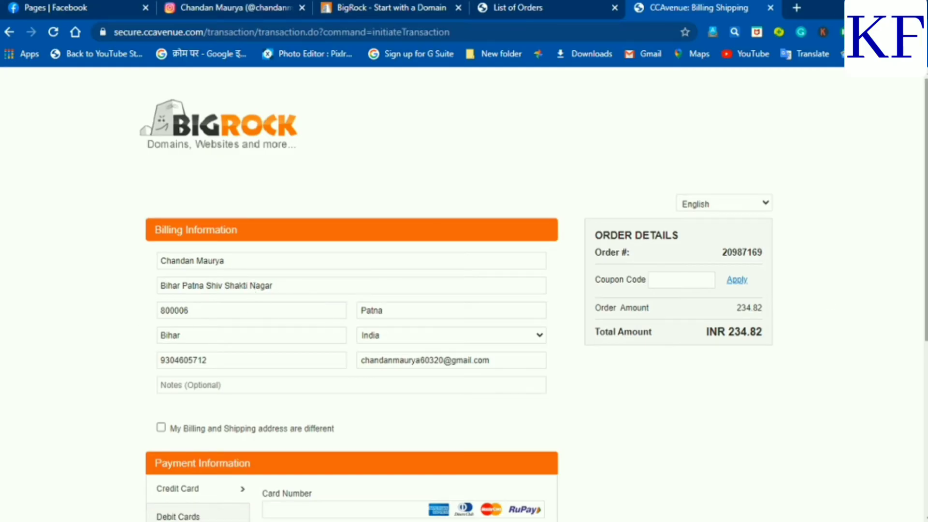
# Step: Scroll the CCAvenue page to review the prefilled billing details and INR 234.82 payable
pyautogui.scroll(-2, 258, 309)
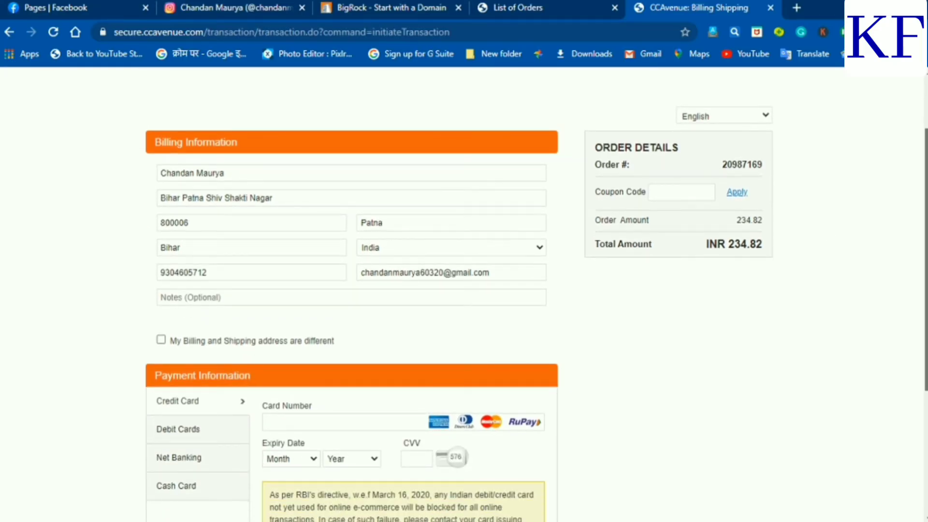
pyautogui.scroll(-1, 352, 309)
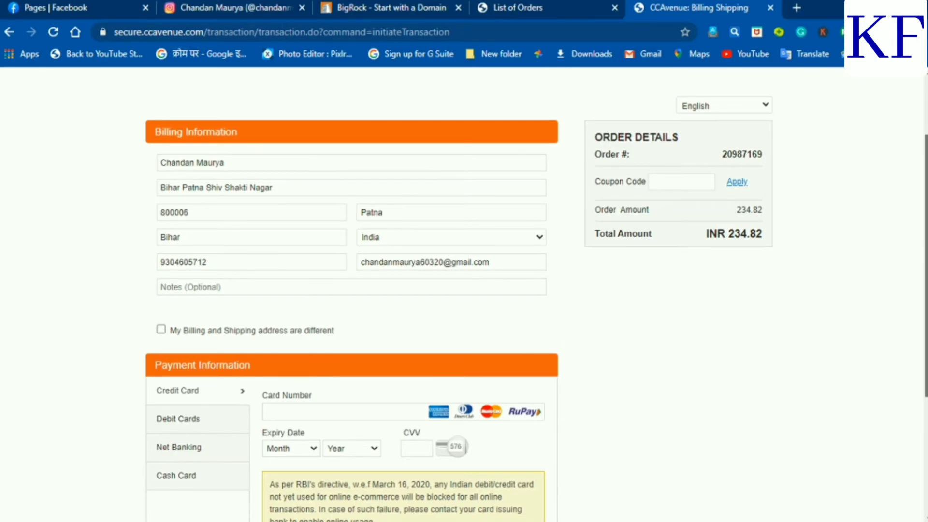
pyautogui.scroll(1, 352, 309)
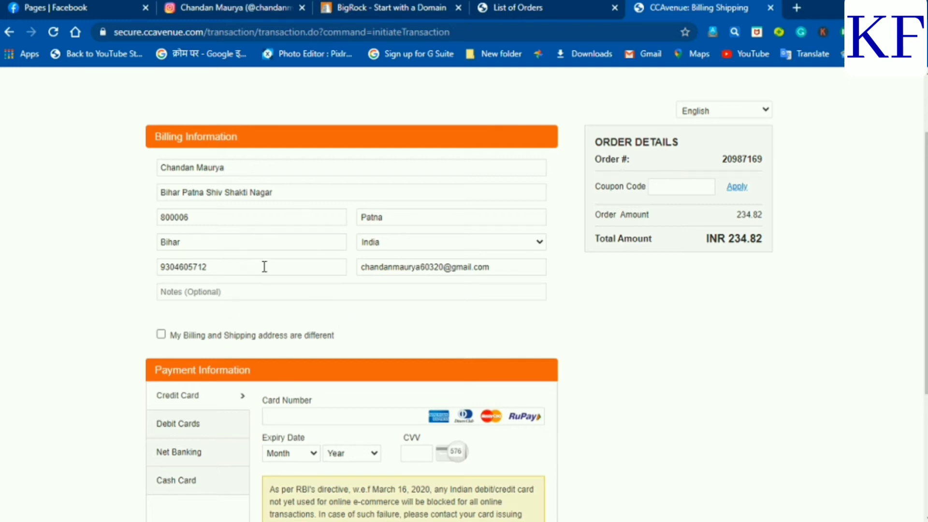
pyautogui.scroll(-2, 337, 408)
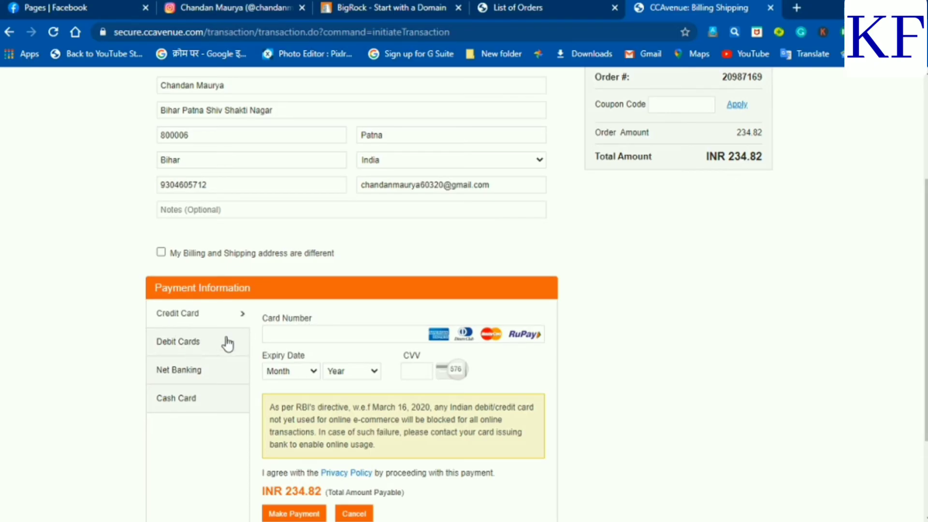
# Step: Select the Debit Cards option and choose RuPay as the card type
pyautogui.click(180, 344)
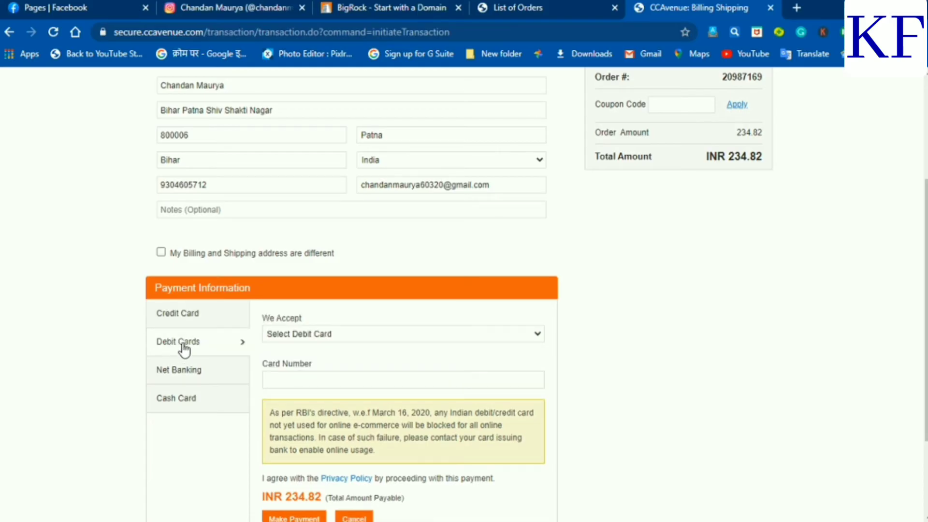
pyautogui.click(367, 334)
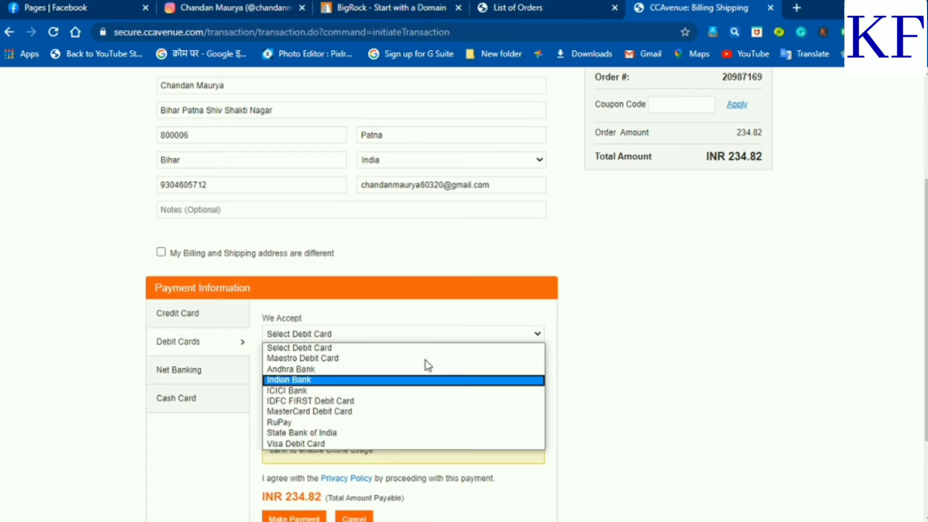
pyautogui.click(398, 334)
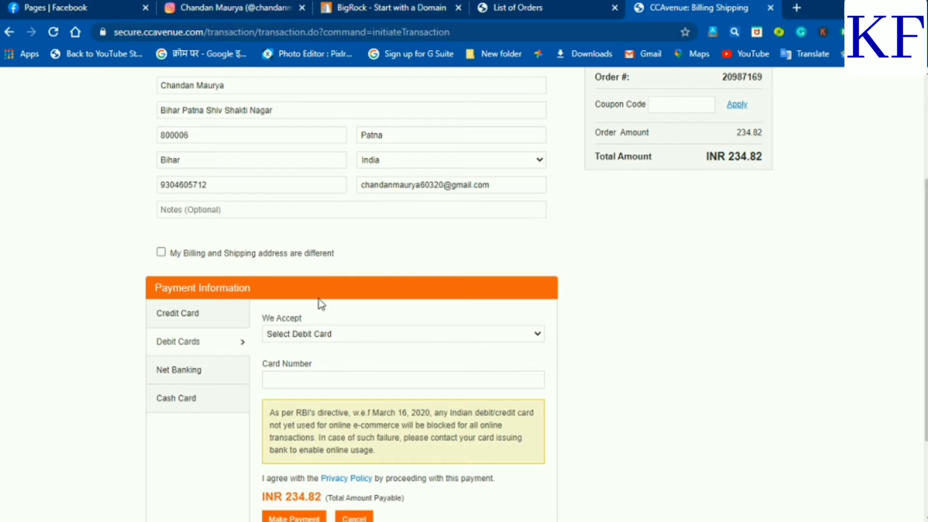
pyautogui.click(345, 338)
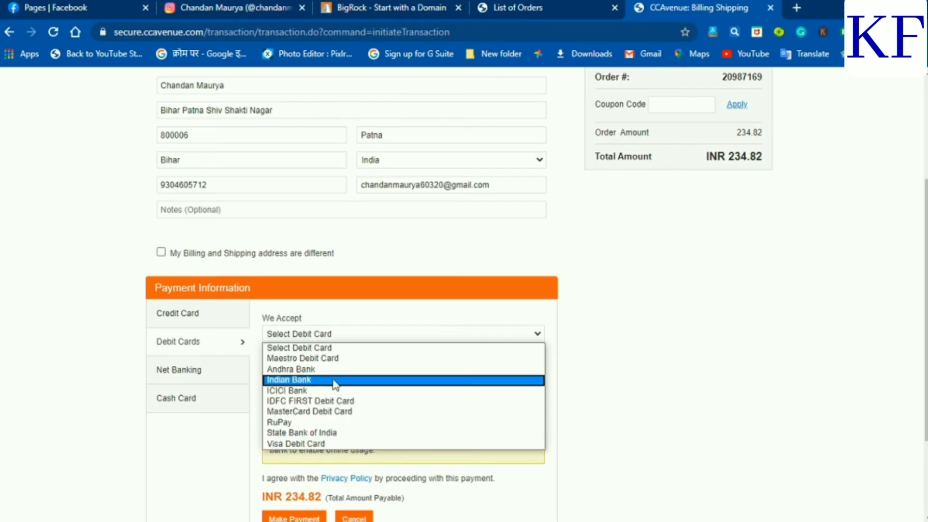
pyautogui.click(302, 424)
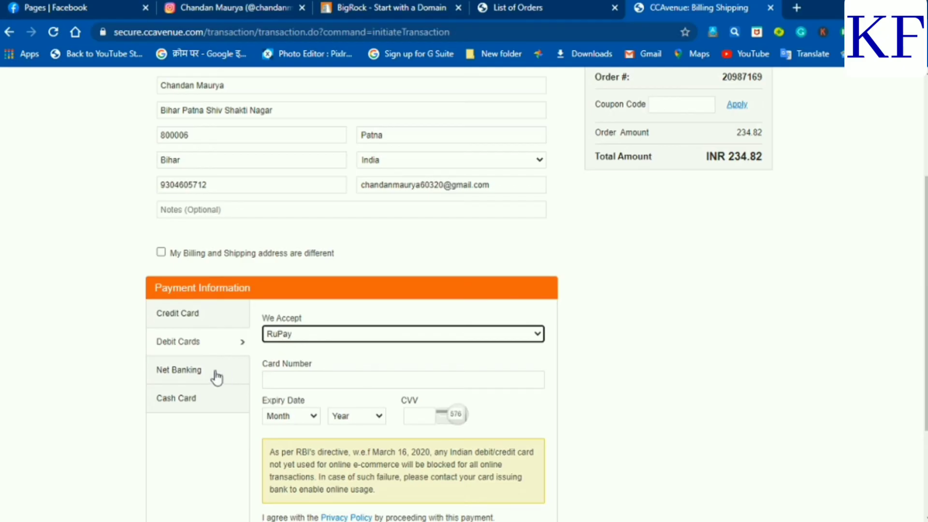
# Step: Enter the card number, expiry and CVV, then make the payment
pyautogui.click(283, 381)
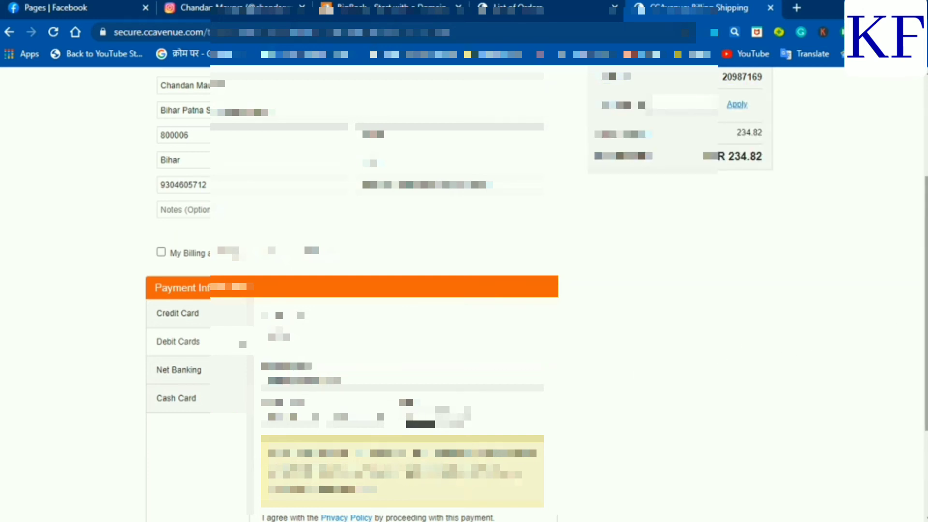
pyautogui.scroll(-2, 829, 313)
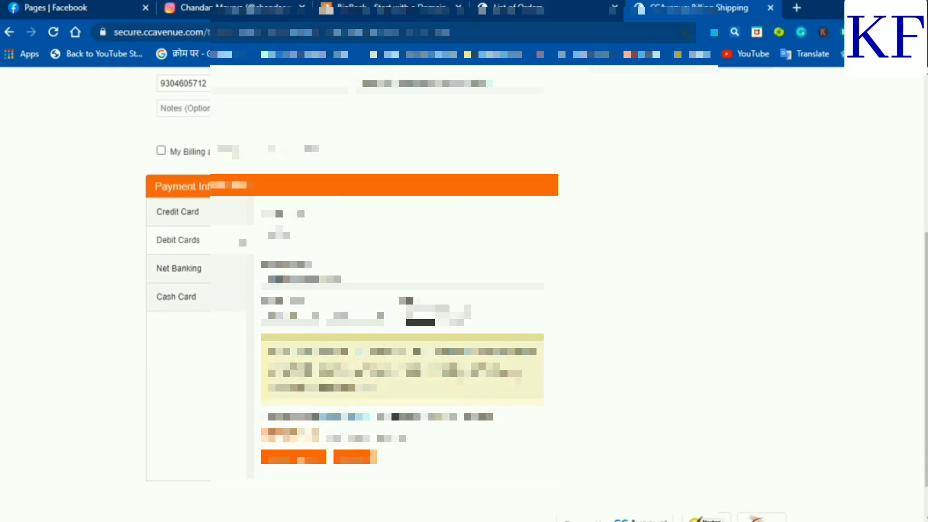
pyautogui.click(296, 457)
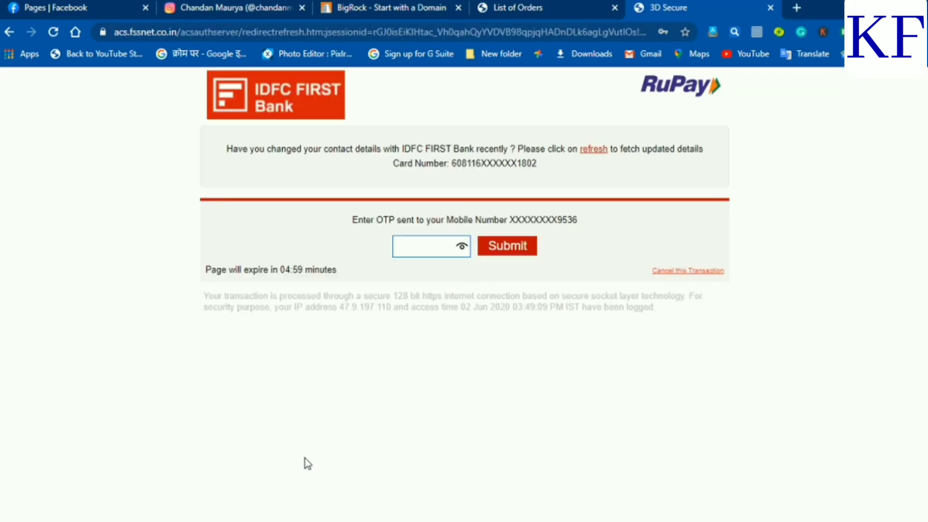
# Step: Enter the one-time password in IDFC FIRST Bank's 3D Secure field and submit it to authorise payment
pyautogui.hotkey('ctrl', 'v')
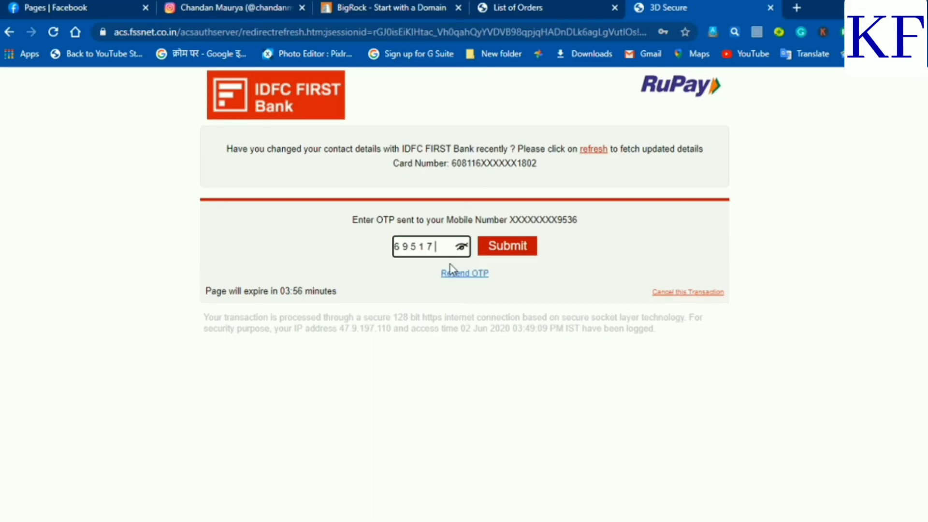
pyautogui.write('2')
pyautogui.click(488, 252)
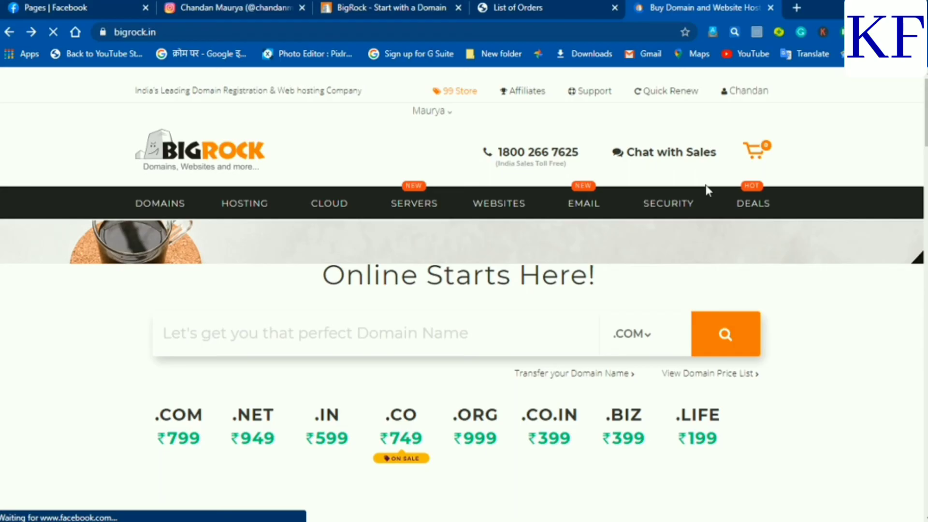
pyautogui.moveTo(756, 94)
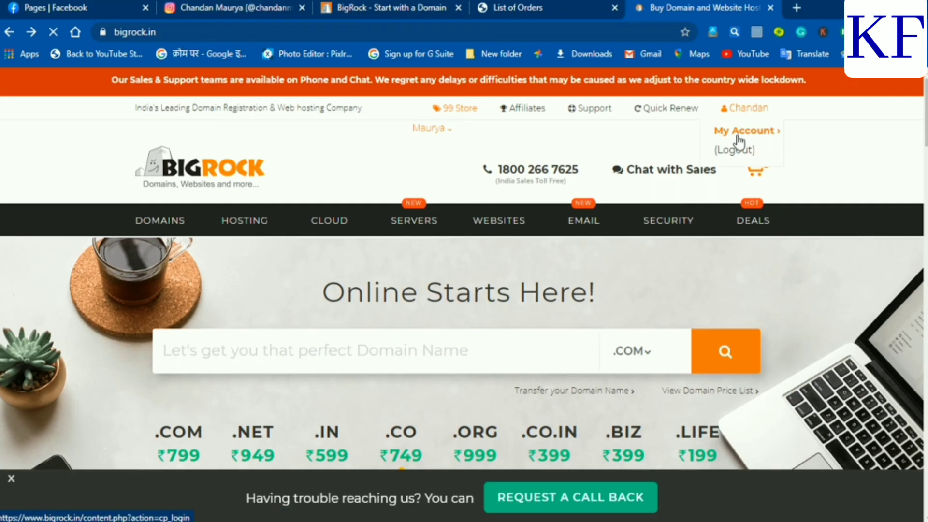
pyautogui.click(738, 141)
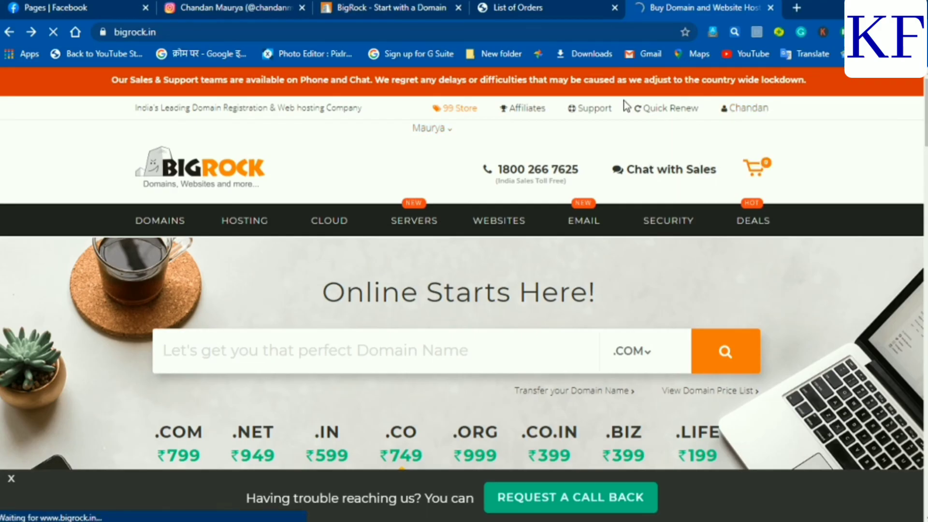